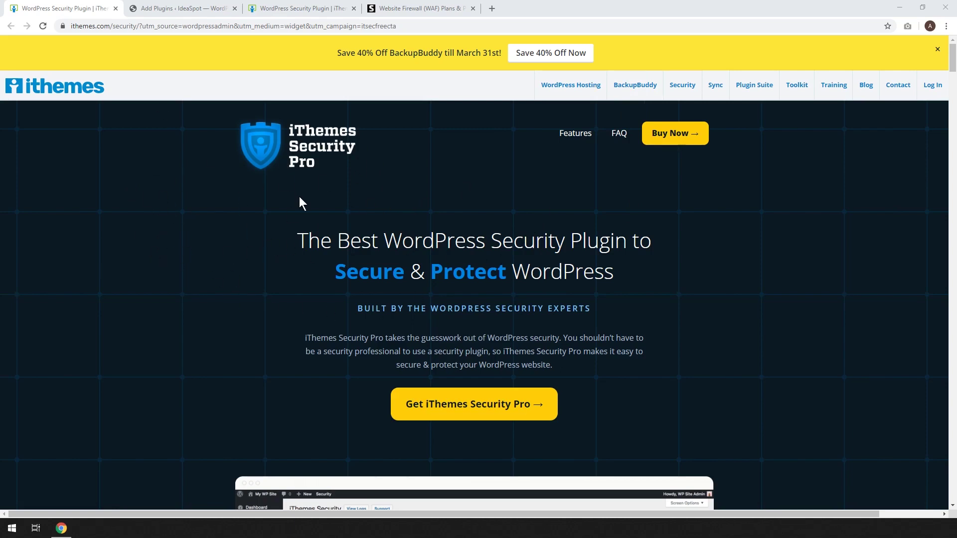
Switch to the WordPress Add Plugins tab showing search results for 'security'.
{"action": "left_click", "coordinate": [167, 8]}
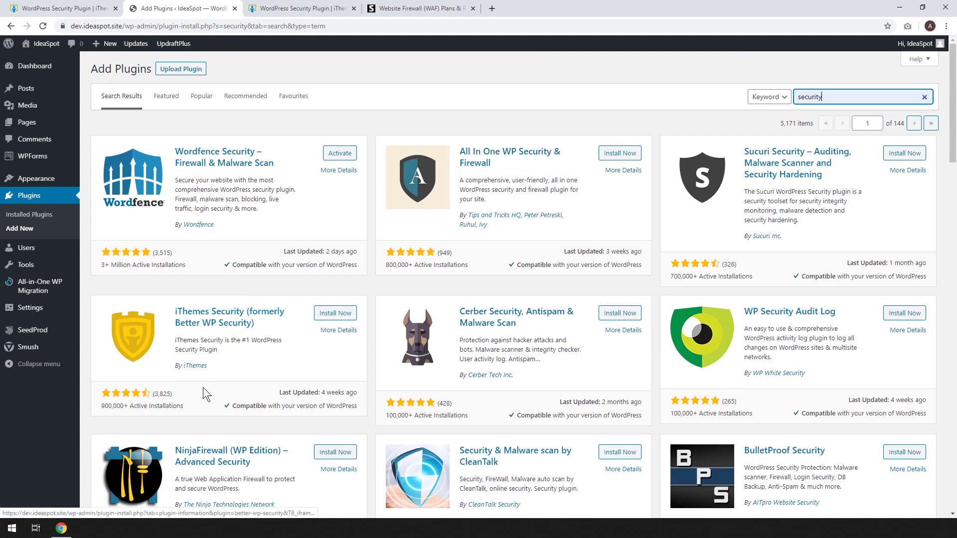
Install and activate iThemes Security, then go to its Security settings.
{"action": "left_click", "coordinate": [344, 316]}
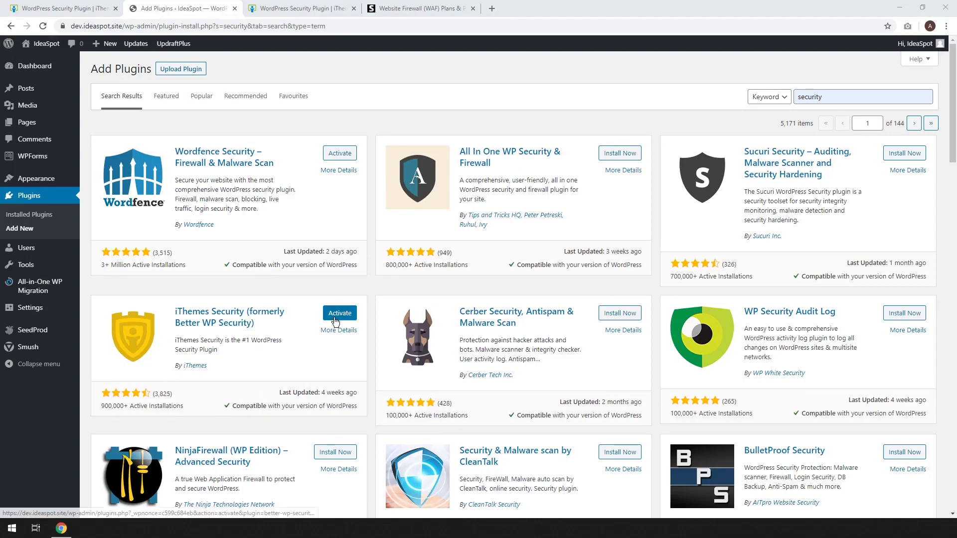
{"action": "left_click", "coordinate": [336, 323]}
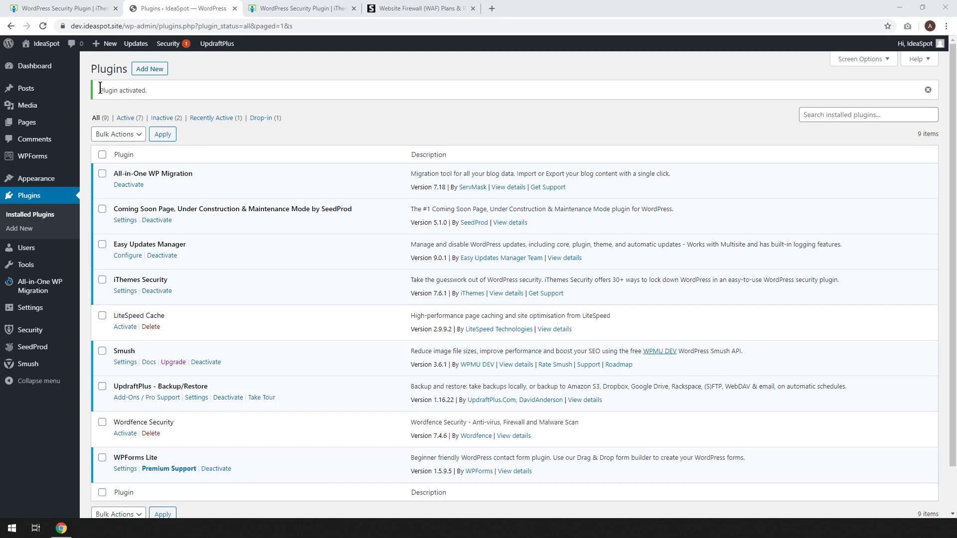
{"action": "mouse_move", "coordinate": [30, 334]}
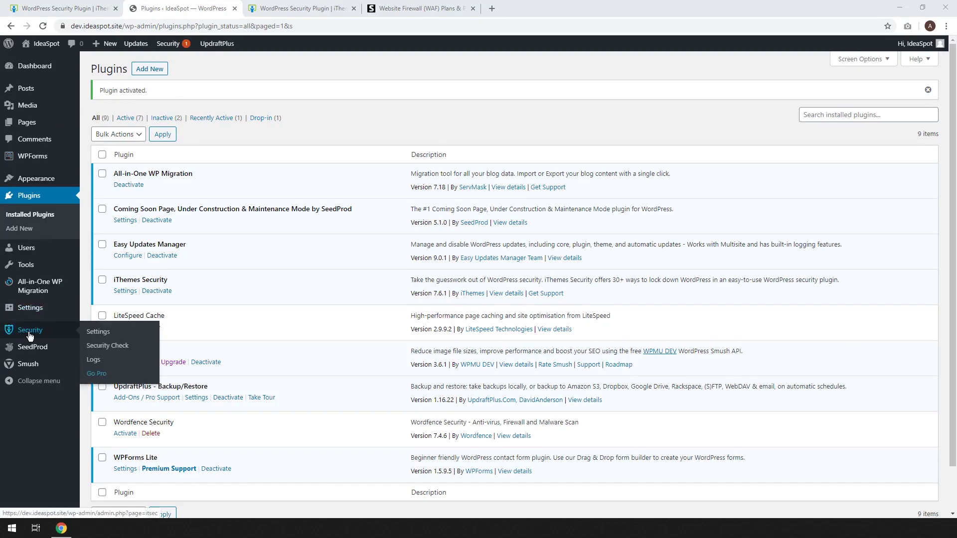
{"action": "left_click", "coordinate": [90, 332]}
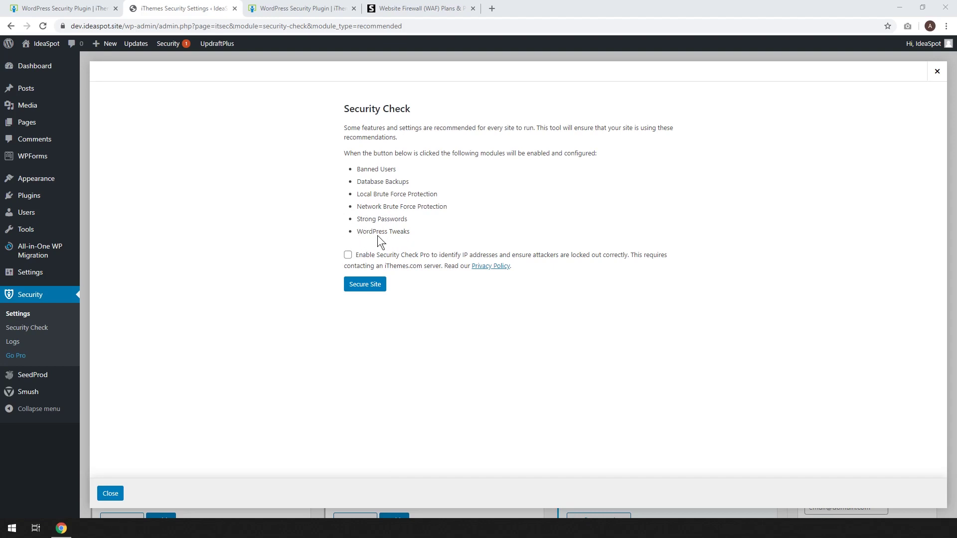
Enable Security Check Pro, secure the site, and redirect HTTP requests to HTTPS.
{"action": "left_click", "coordinate": [348, 256]}
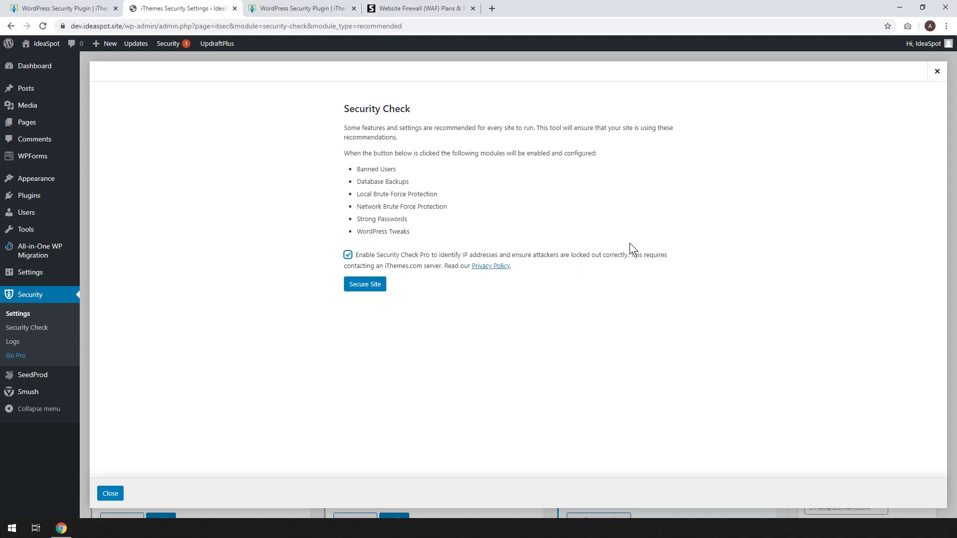
{"action": "left_click", "coordinate": [350, 286]}
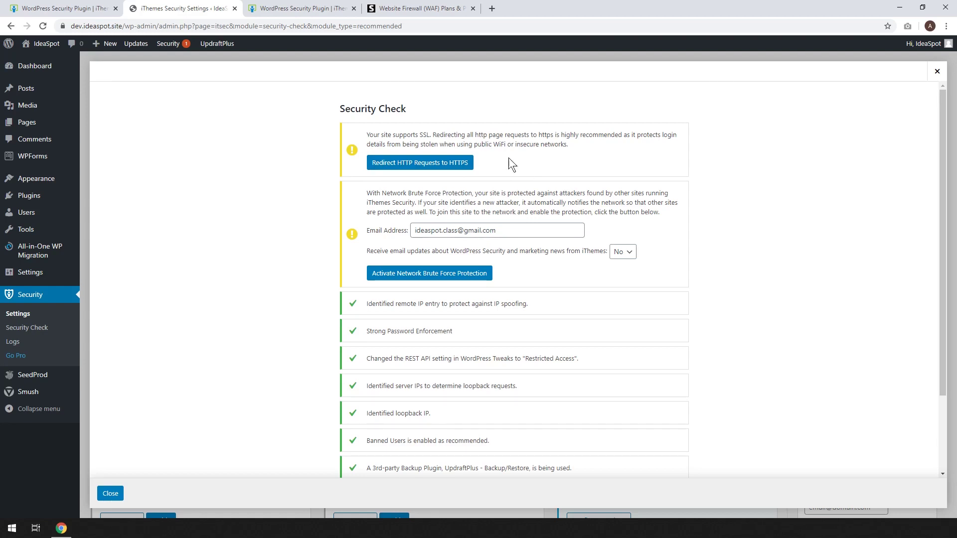
{"action": "left_click", "coordinate": [403, 166]}
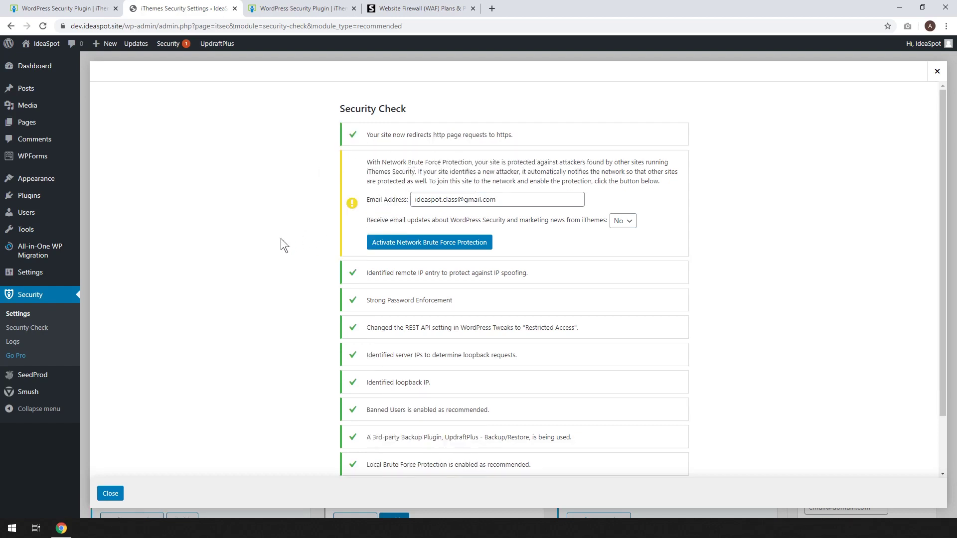
Join Network Brute Force Protection and close the Security Check results.
{"action": "left_click", "coordinate": [426, 244]}
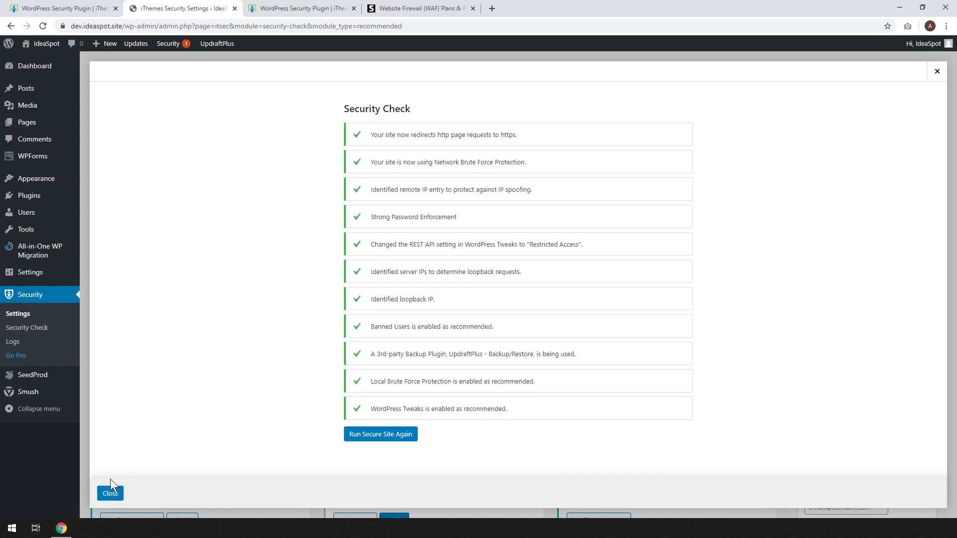
{"action": "left_click", "coordinate": [111, 492]}
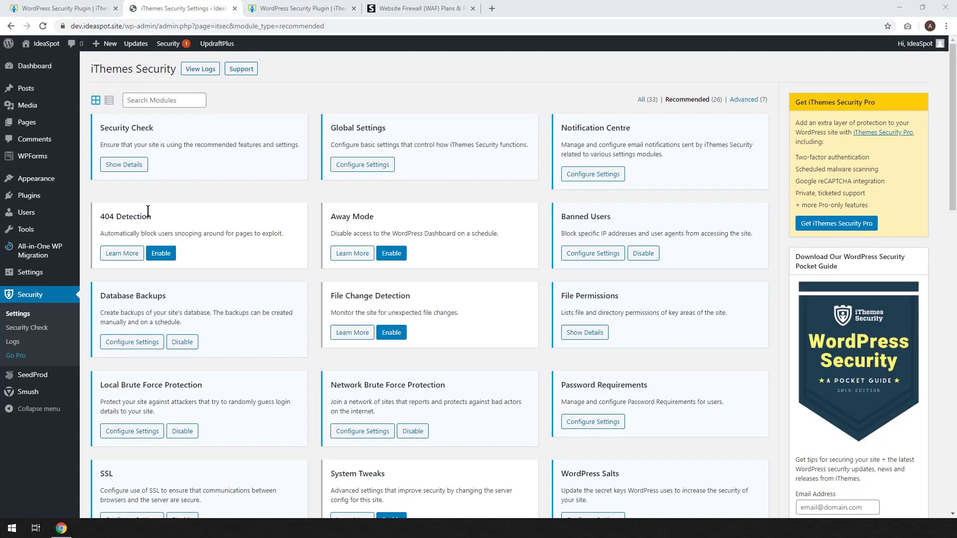
Turn on the 404 Detection, File Change Detection and System Tweaks module cards.
{"action": "left_click", "coordinate": [161, 254]}
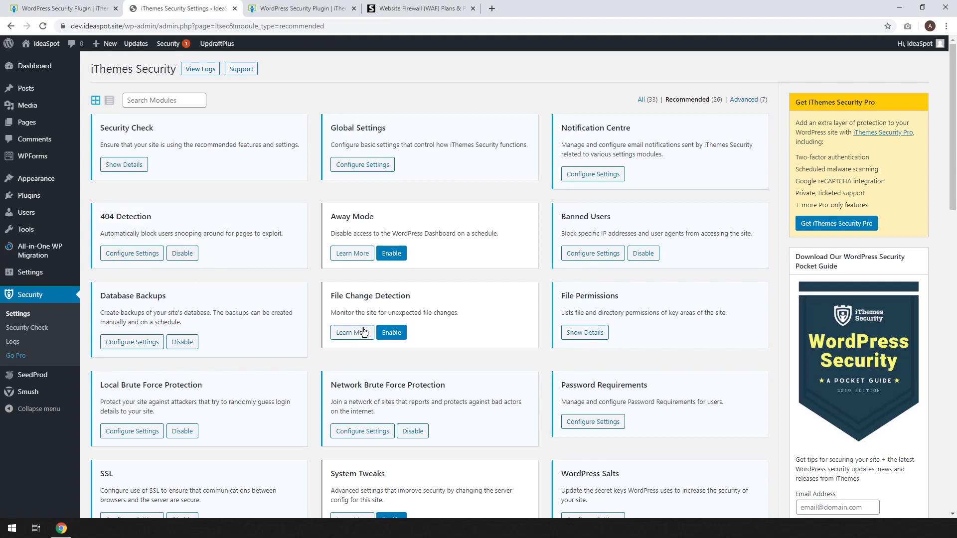
{"action": "left_click", "coordinate": [400, 334]}
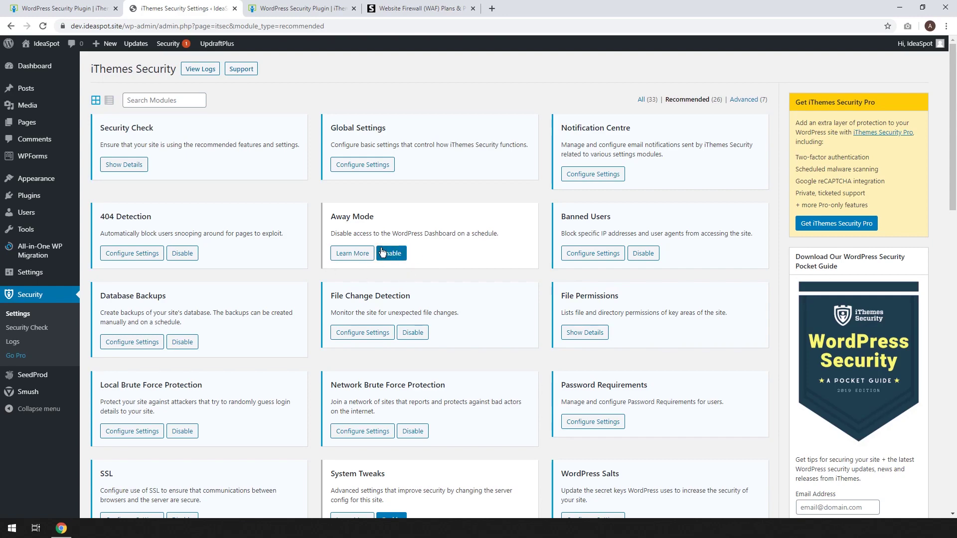
{"action": "scroll", "coordinate": [382, 252], "scroll_direction": "down", "scroll_amount": 3}
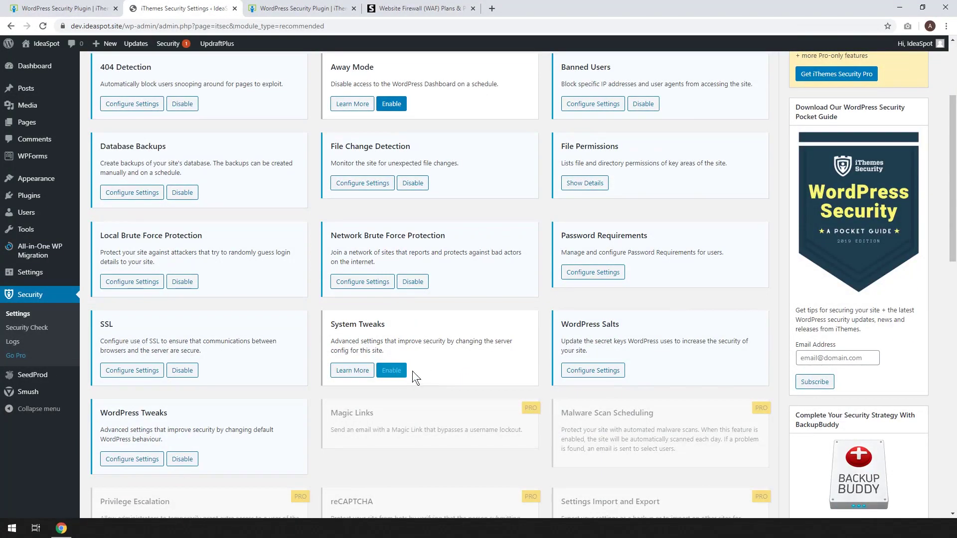
{"action": "left_click", "coordinate": [391, 371]}
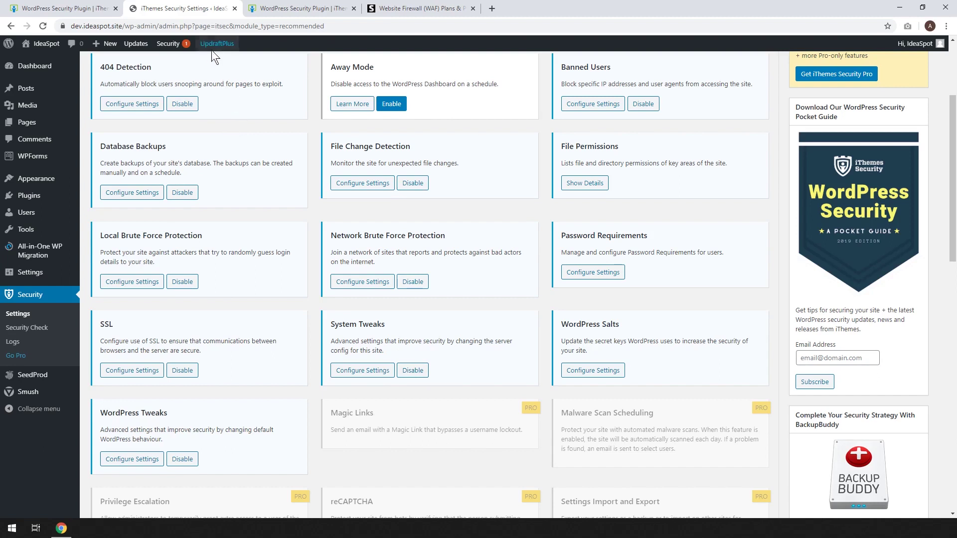
{"action": "mouse_move", "coordinate": [211, 46]}
{"action": "scroll", "coordinate": [472, 334], "scroll_direction": "down", "scroll_amount": 2}
{"action": "scroll", "coordinate": [472, 337], "scroll_direction": "down", "scroll_amount": 3}
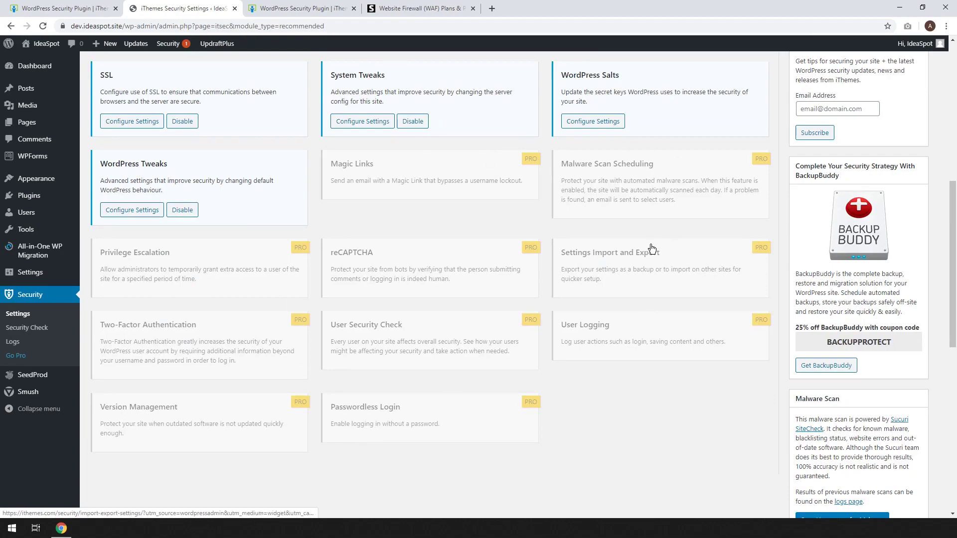
{"action": "scroll", "coordinate": [572, 318], "scroll_direction": "up", "scroll_amount": 3}
{"action": "scroll", "coordinate": [572, 318], "scroll_direction": "up", "scroll_amount": 5}
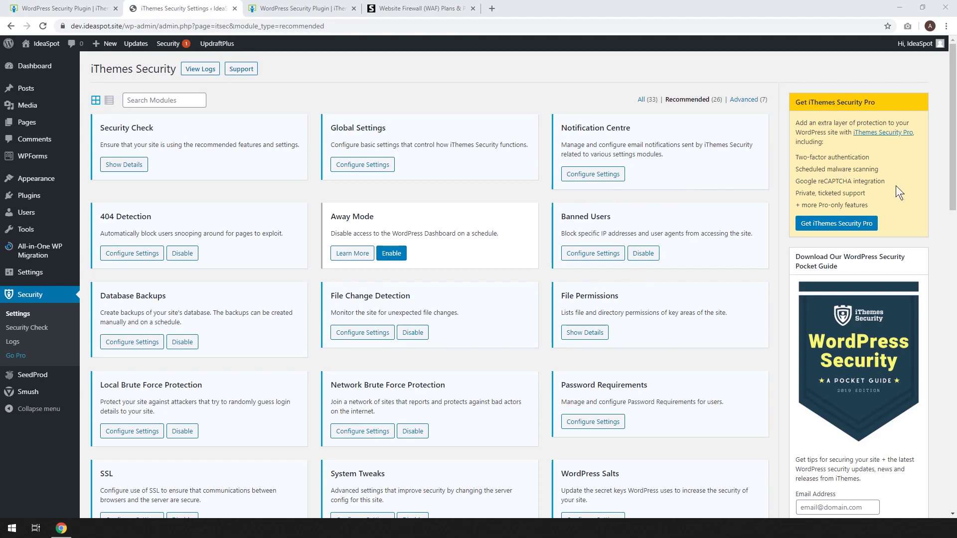
{"action": "scroll", "coordinate": [881, 187], "scroll_direction": "down", "scroll_amount": 1}
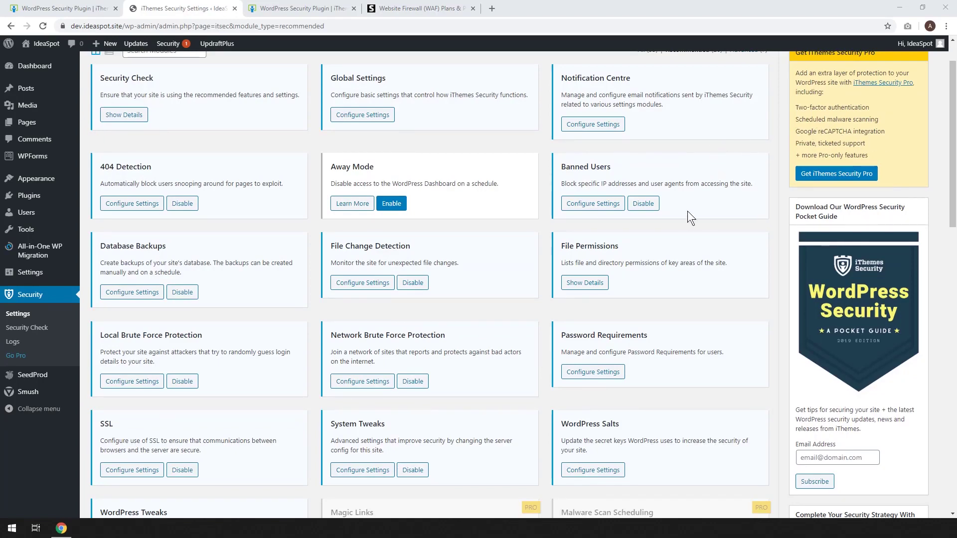
{"action": "scroll", "coordinate": [688, 220], "scroll_direction": "down", "scroll_amount": 1}
{"action": "scroll", "coordinate": [686, 219], "scroll_direction": "up", "scroll_amount": 1}
{"action": "scroll", "coordinate": [834, 150], "scroll_direction": "up", "scroll_amount": 1}
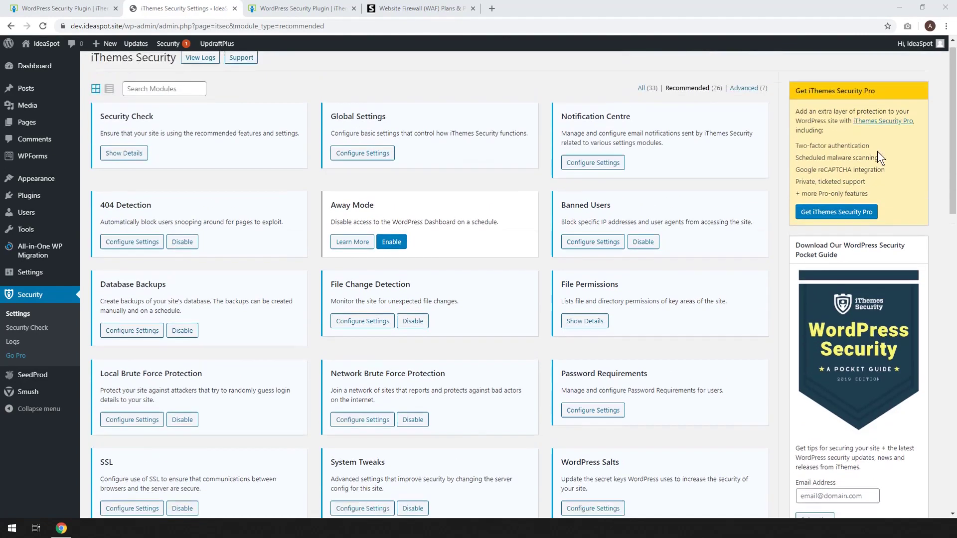
{"action": "scroll", "coordinate": [884, 175], "scroll_direction": "down", "scroll_amount": 1}
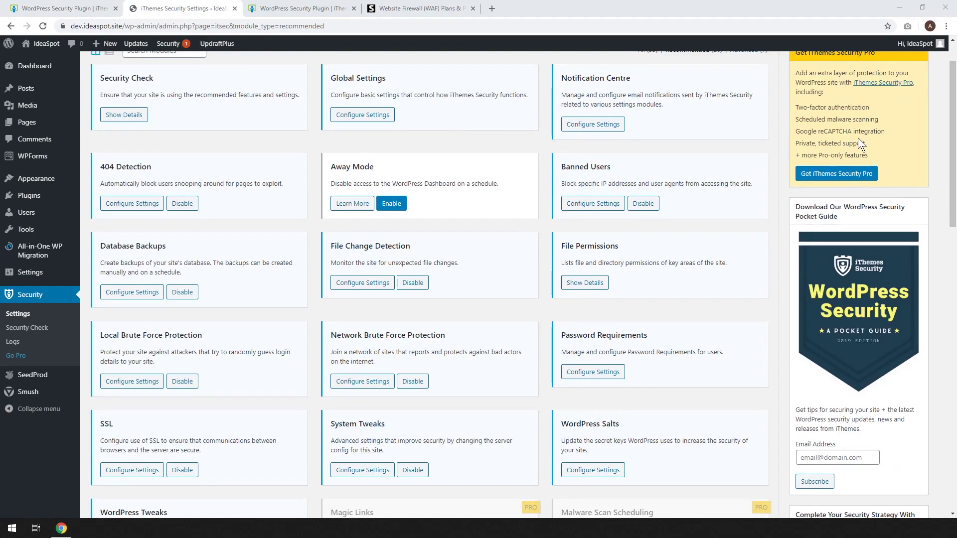
Scan the homepage for malware, getting Clean for both Malware and Blacklist.
{"action": "scroll", "coordinate": [544, 330], "scroll_direction": "down", "scroll_amount": 6}
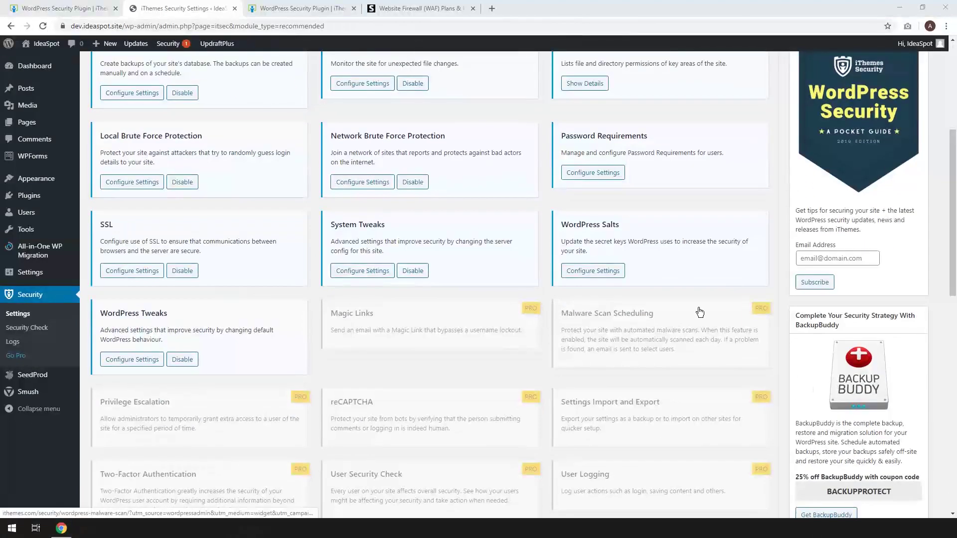
{"action": "scroll", "coordinate": [723, 313], "scroll_direction": "down", "scroll_amount": 5}
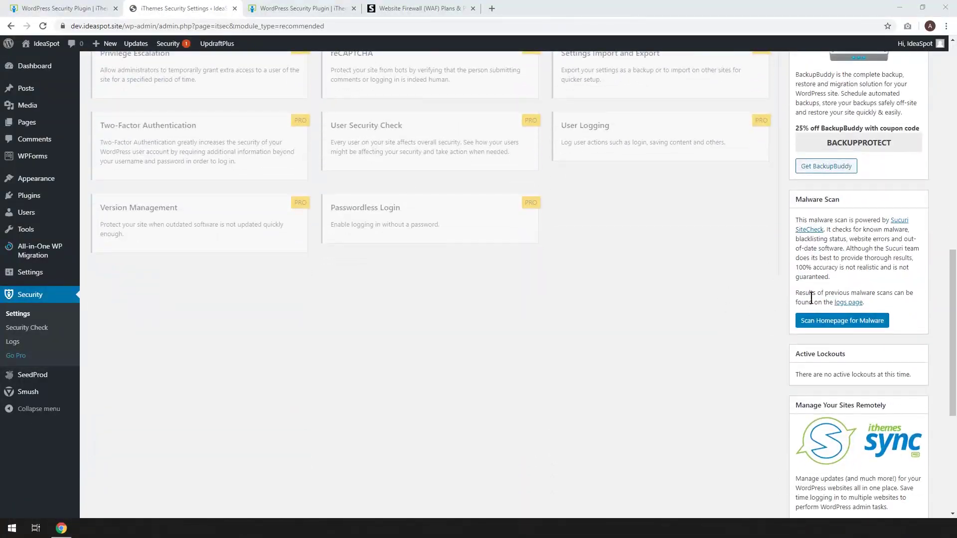
{"action": "left_click", "coordinate": [832, 324]}
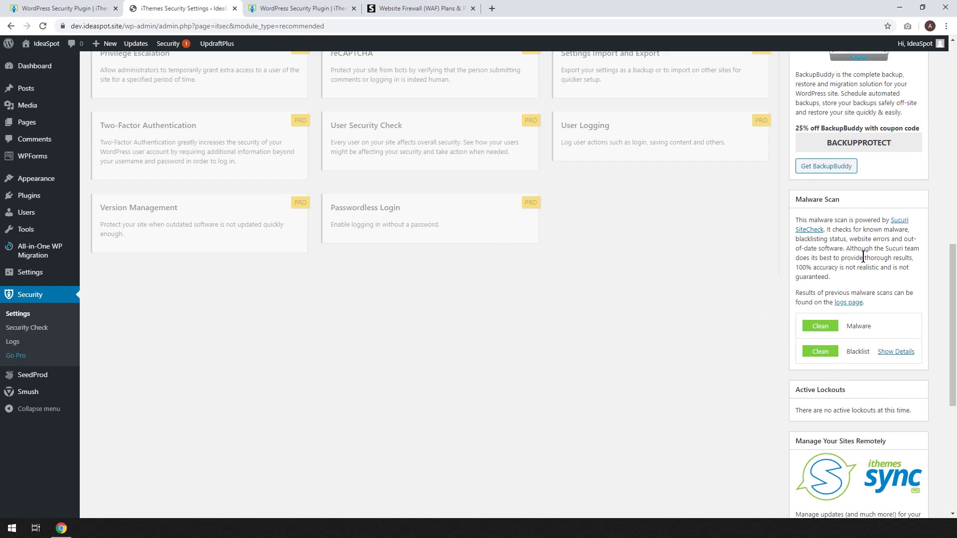
{"action": "scroll", "coordinate": [867, 285], "scroll_direction": "up", "scroll_amount": 12}
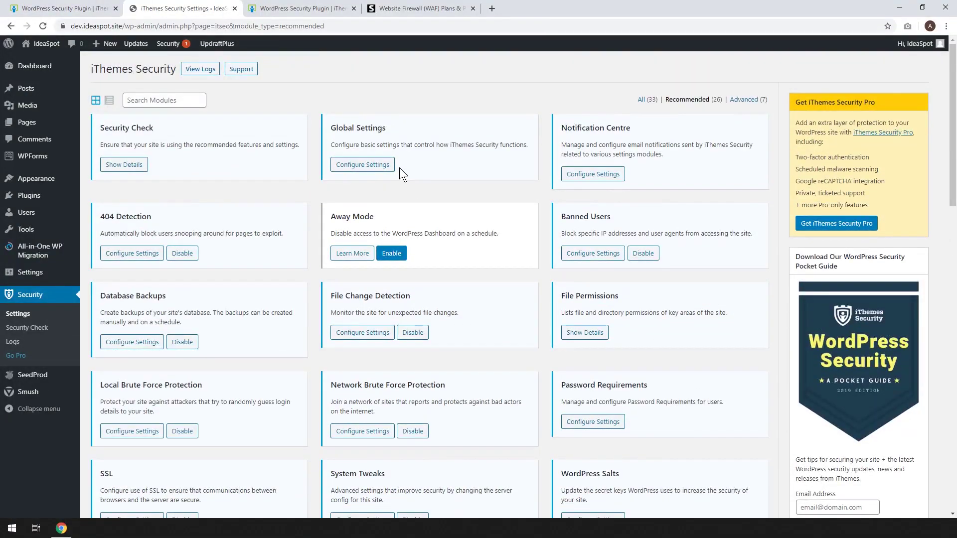
Re-run Security Check with Secure Site so all nine checks pass, then close it.
{"action": "left_click", "coordinate": [30, 330]}
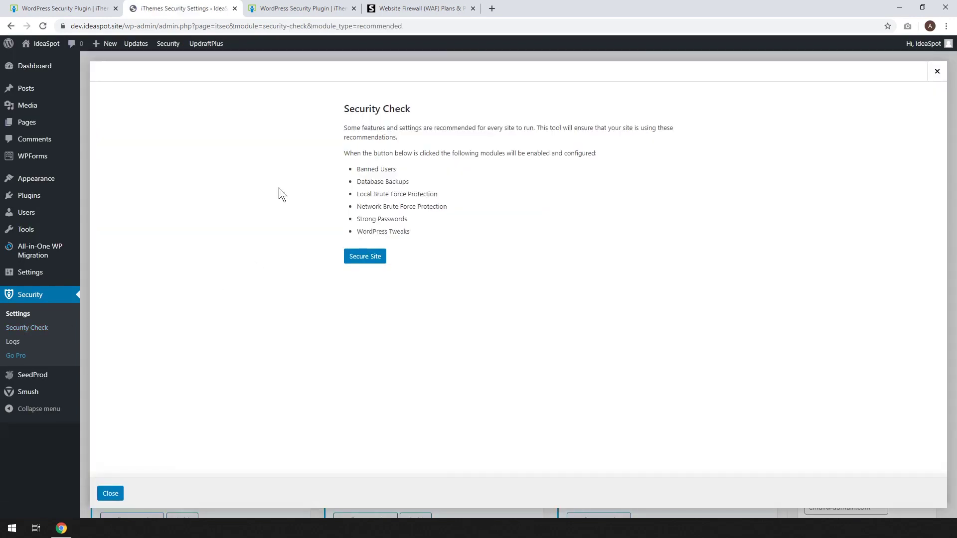
{"action": "left_click", "coordinate": [364, 258]}
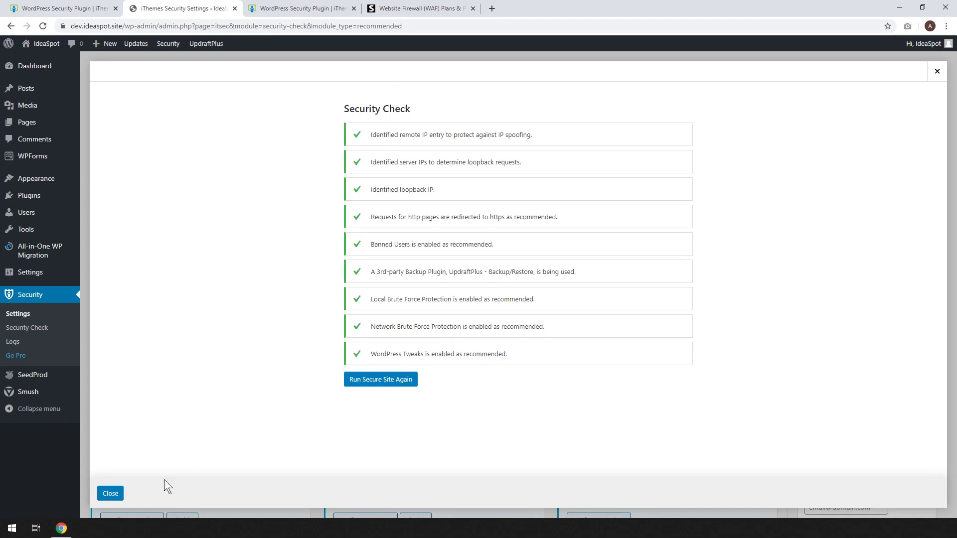
{"action": "left_click", "coordinate": [111, 493]}
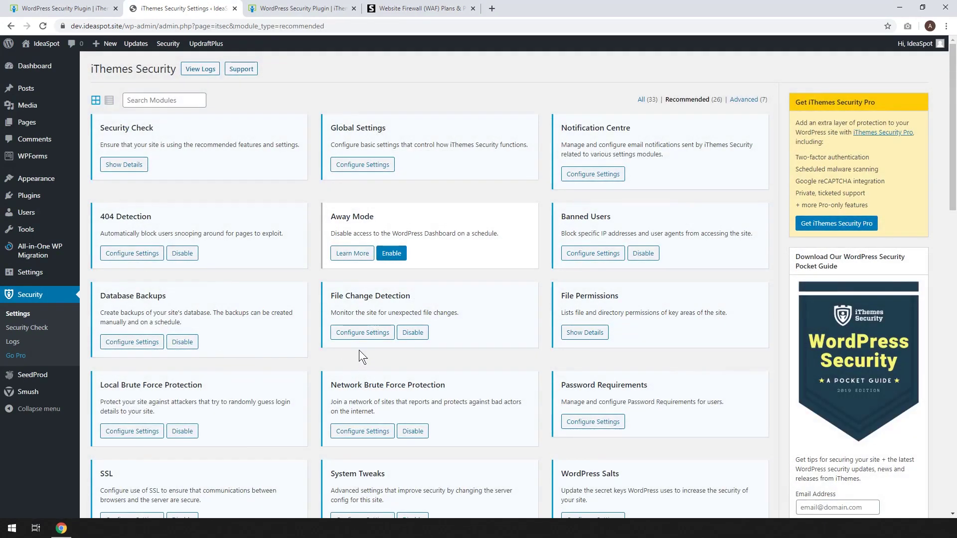
{"action": "scroll", "coordinate": [493, 299], "scroll_direction": "down", "scroll_amount": 1}
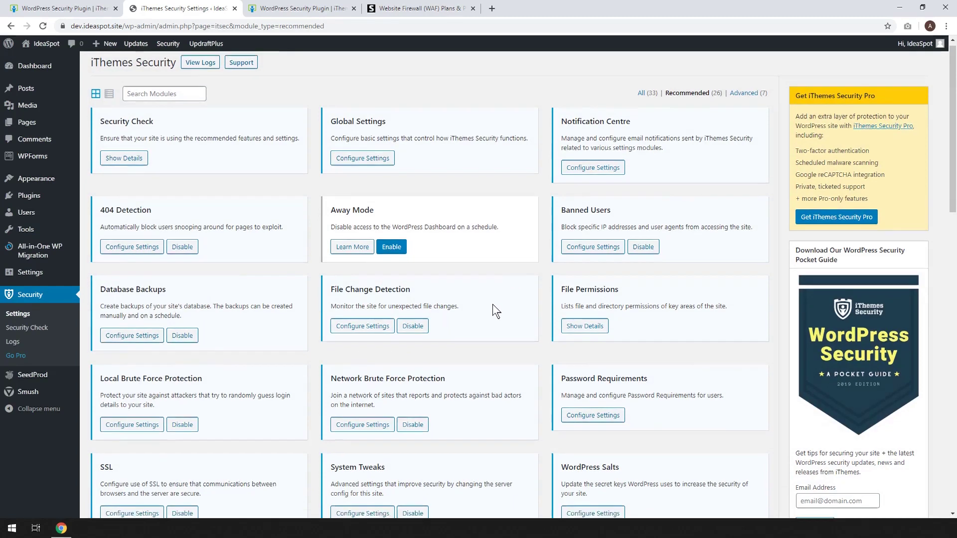
{"action": "scroll", "coordinate": [493, 304], "scroll_direction": "down", "scroll_amount": 2}
{"action": "scroll", "coordinate": [705, 245], "scroll_direction": "up", "scroll_amount": 3}
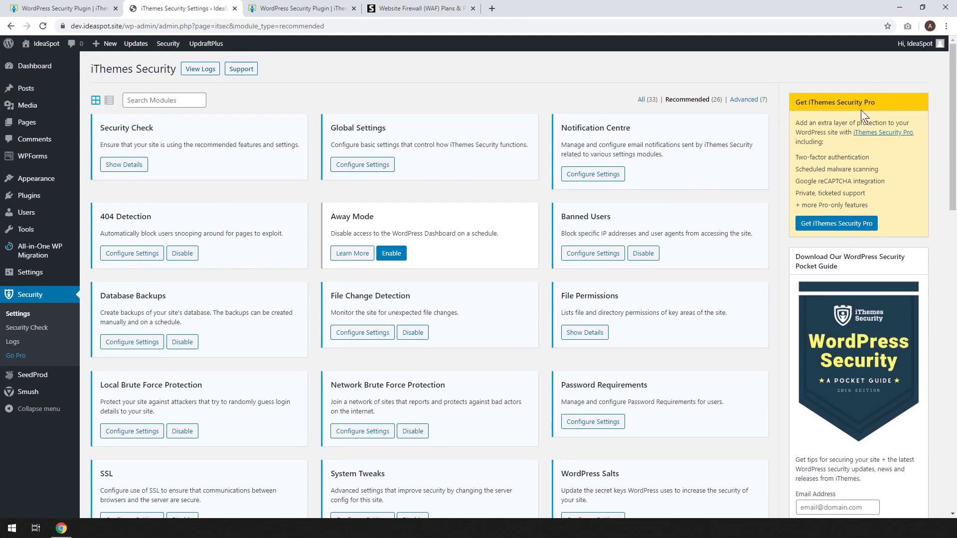
{"action": "scroll", "coordinate": [648, 199], "scroll_direction": "down", "scroll_amount": 3}
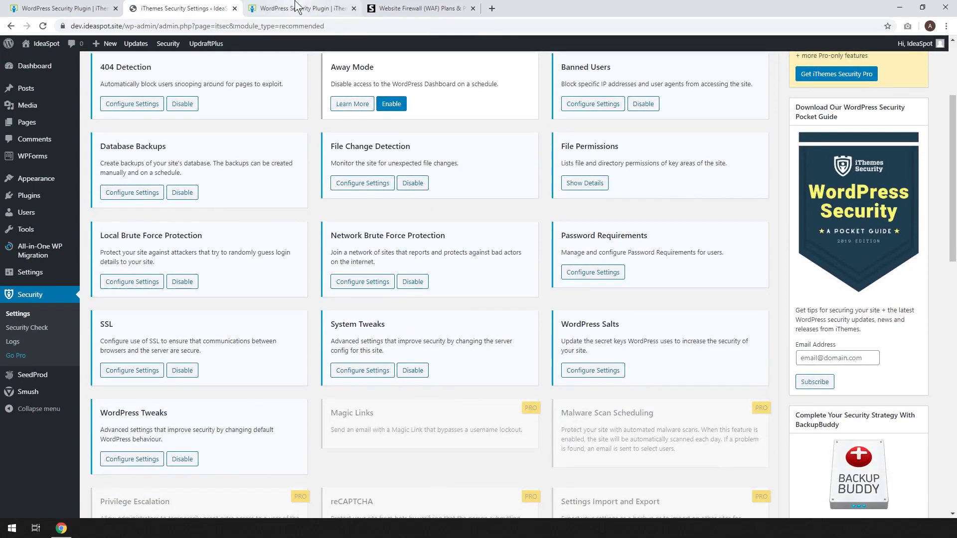
{"action": "left_click", "coordinate": [302, 9]}
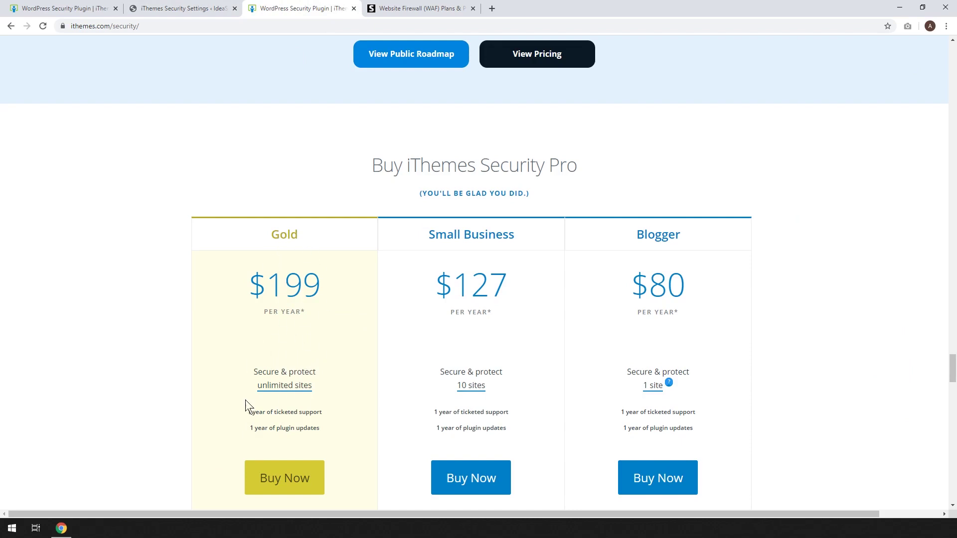
{"action": "left_click", "coordinate": [192, 8]}
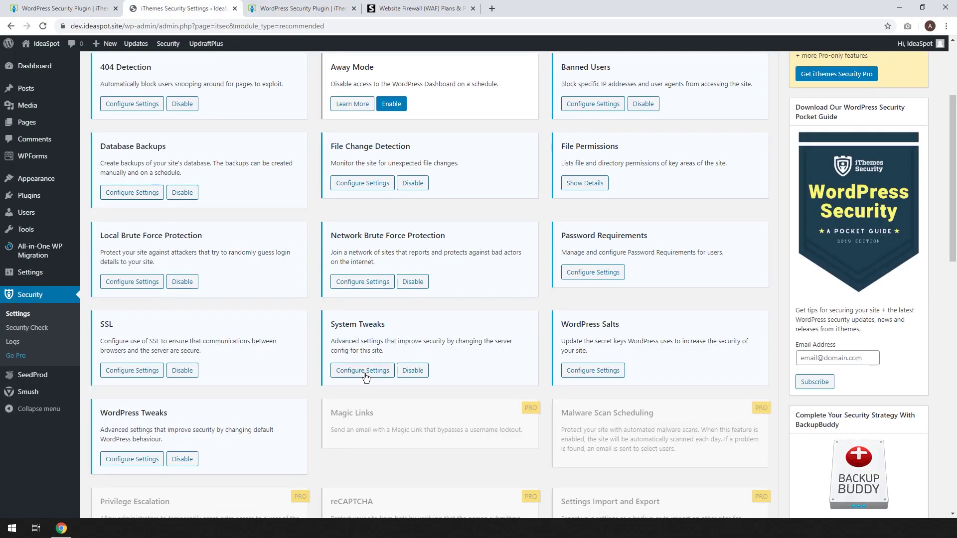
{"action": "scroll", "coordinate": [365, 376], "scroll_direction": "up", "scroll_amount": 3}
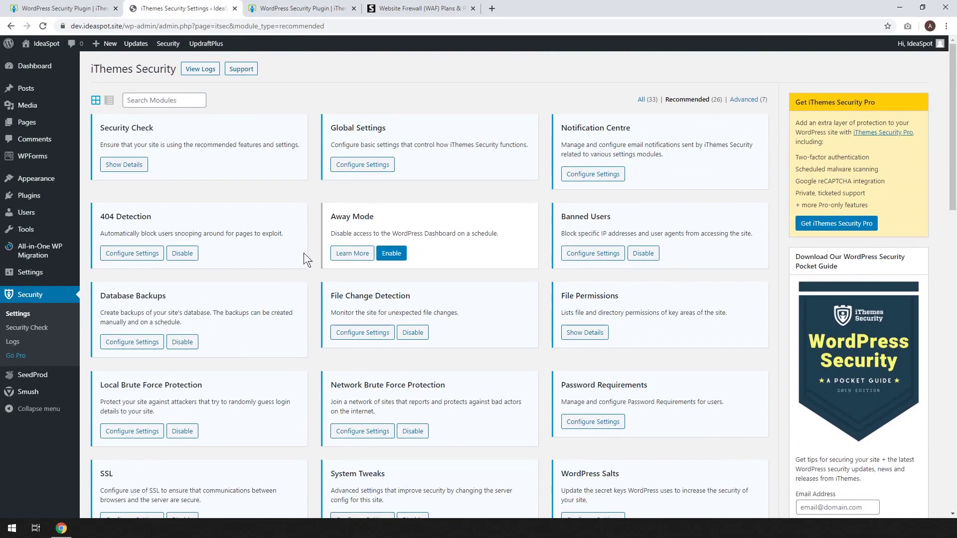
{"action": "left_click", "coordinate": [415, 8]}
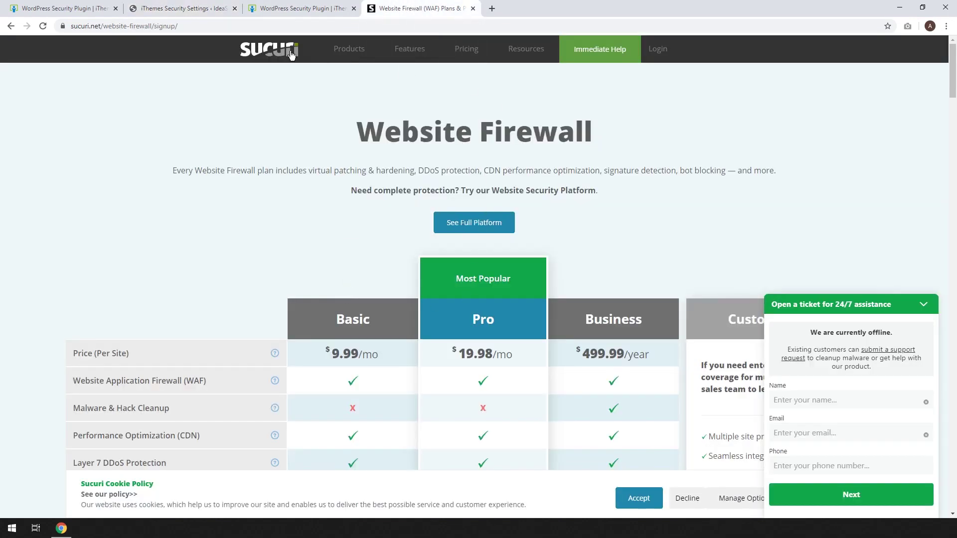
{"action": "scroll", "coordinate": [274, 334], "scroll_direction": "down", "scroll_amount": 1}
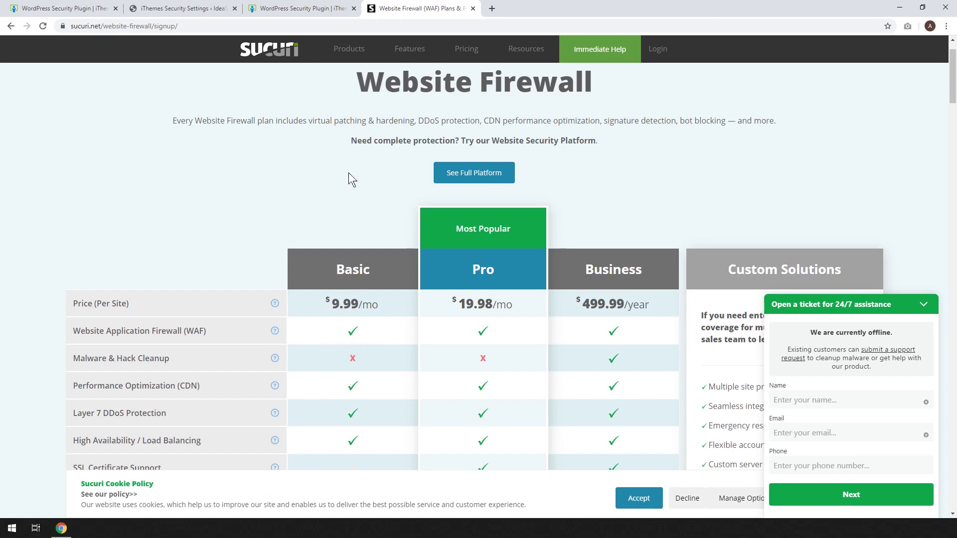
{"action": "left_click", "coordinate": [304, 8]}
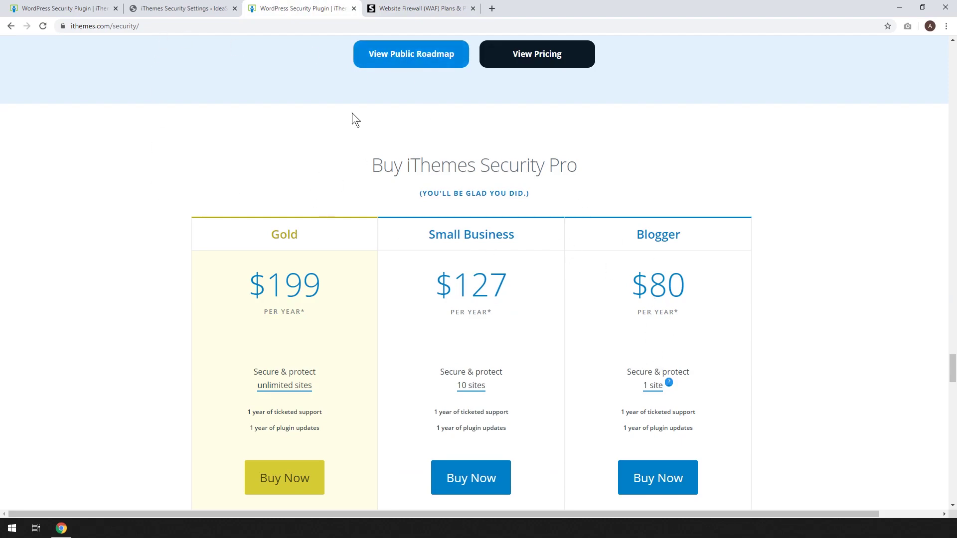
{"action": "left_click", "coordinate": [184, 8]}
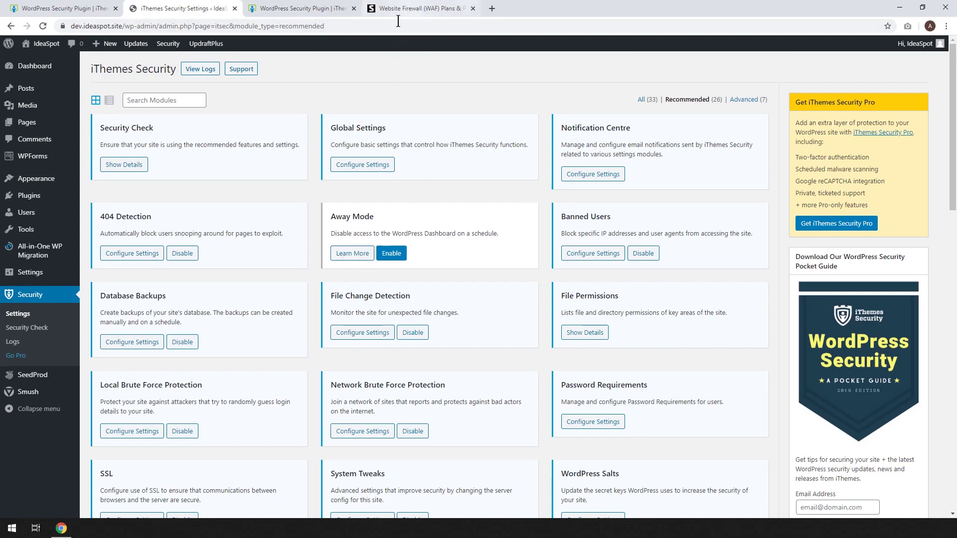
{"action": "left_click", "coordinate": [427, 7]}
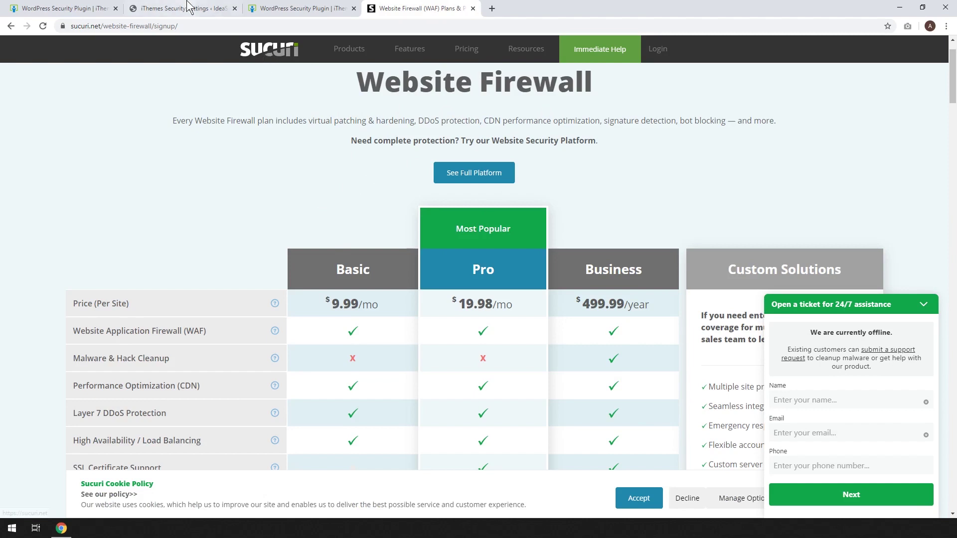
{"action": "left_click", "coordinate": [307, 8]}
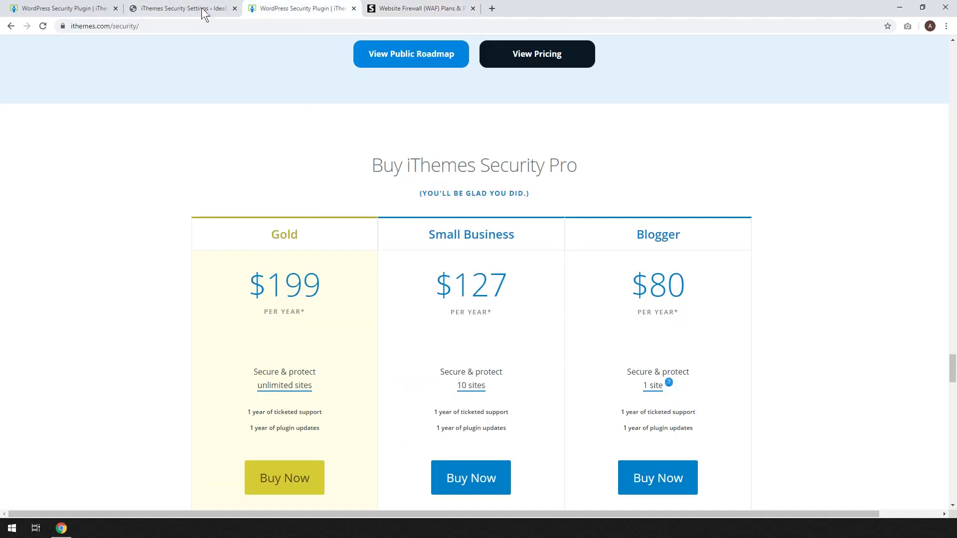
{"action": "left_click", "coordinate": [179, 7]}
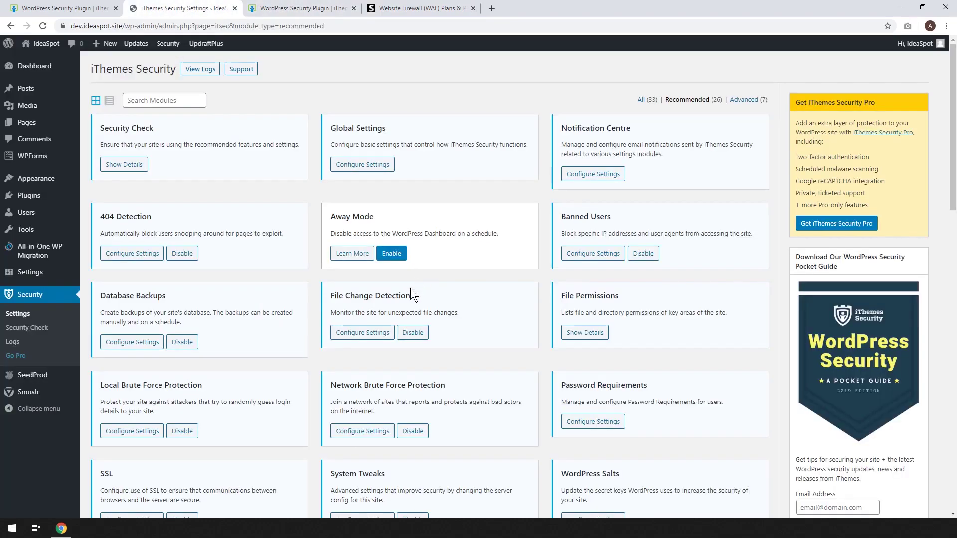